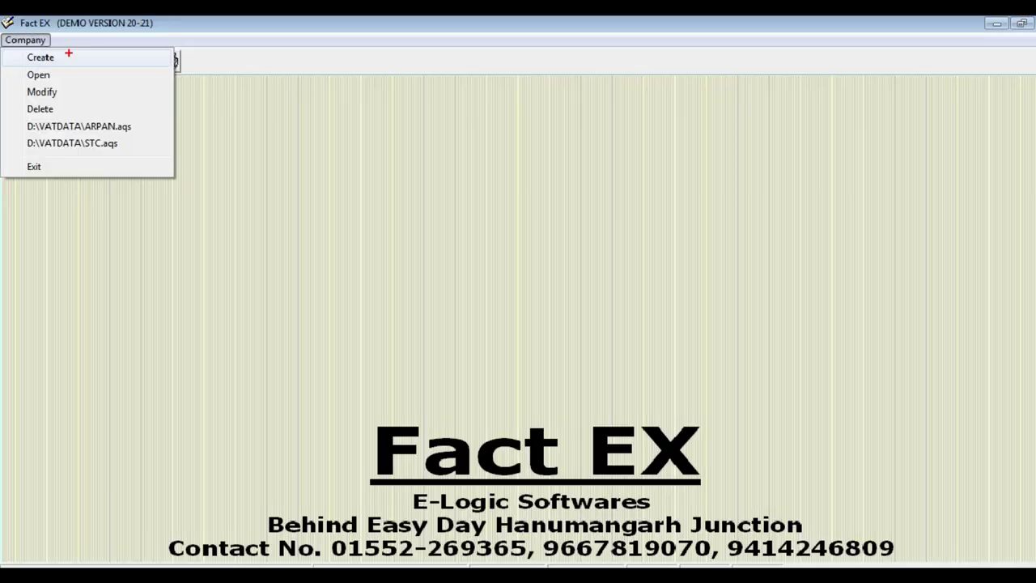
Start creating a new company under the ADMIN login and name it ABC TRADING COMPANY.
left_click(25, 40)
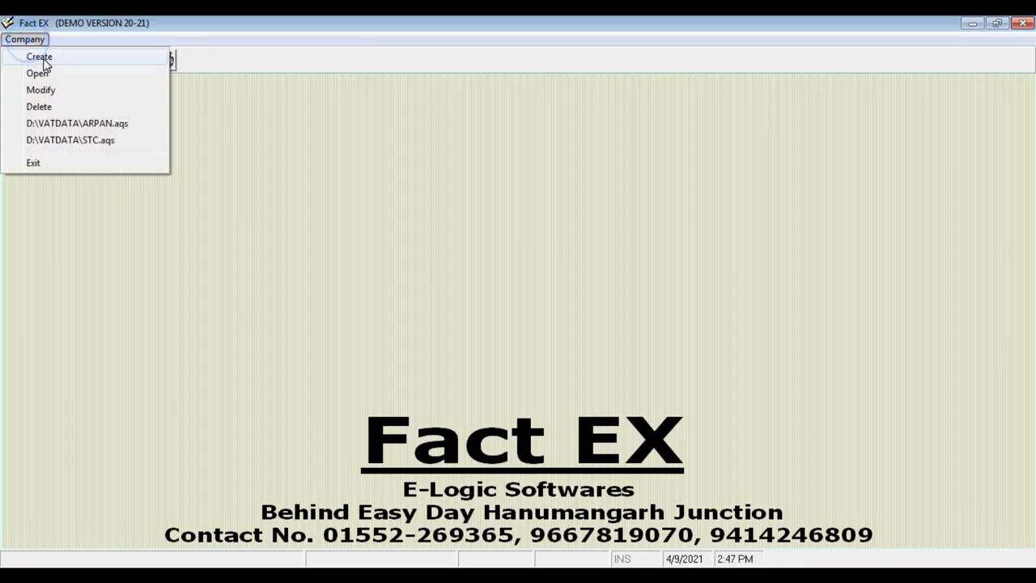
left_click(41, 57)
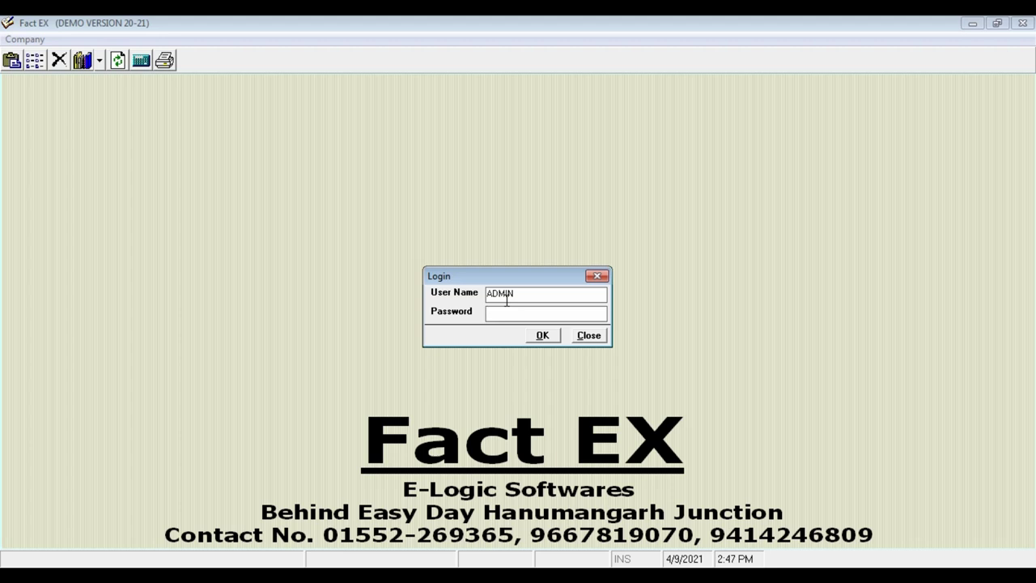
left_click(542, 337)
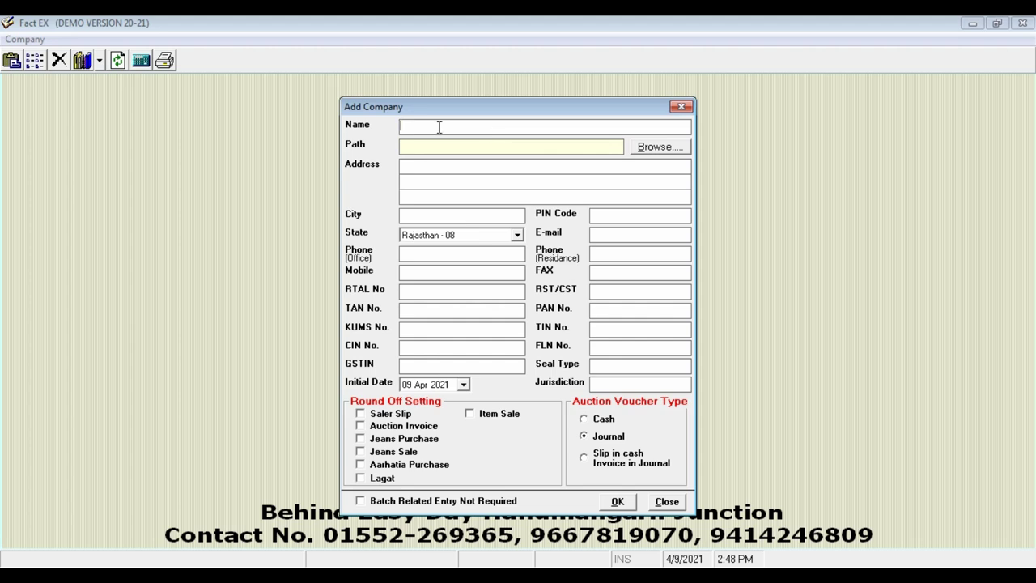
type("ABC TRADING COMPANY")
key("Tab")
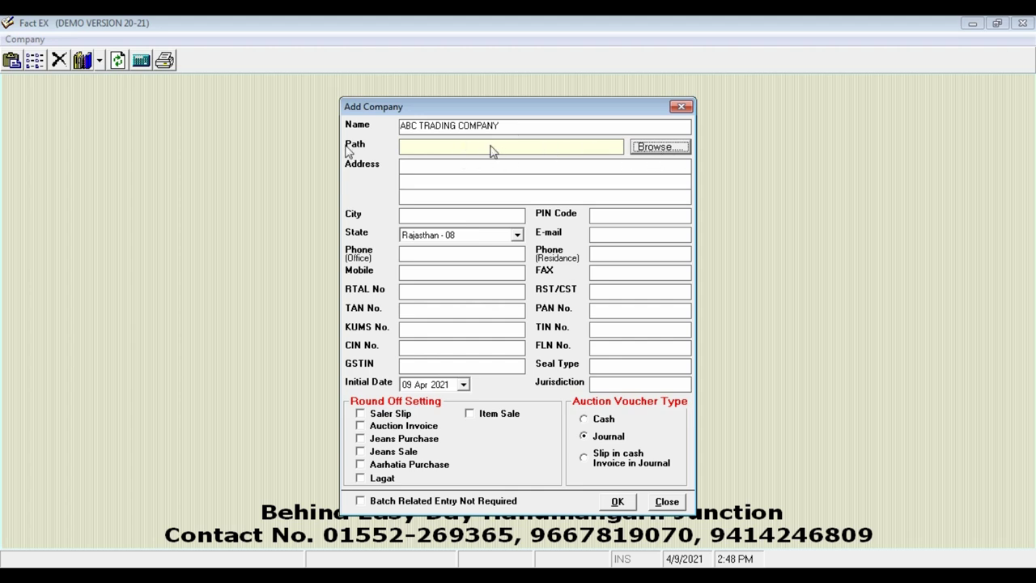
Browse for the company's database location and create a folder named FACT RECORD on the Desktop.
left_click(663, 151)
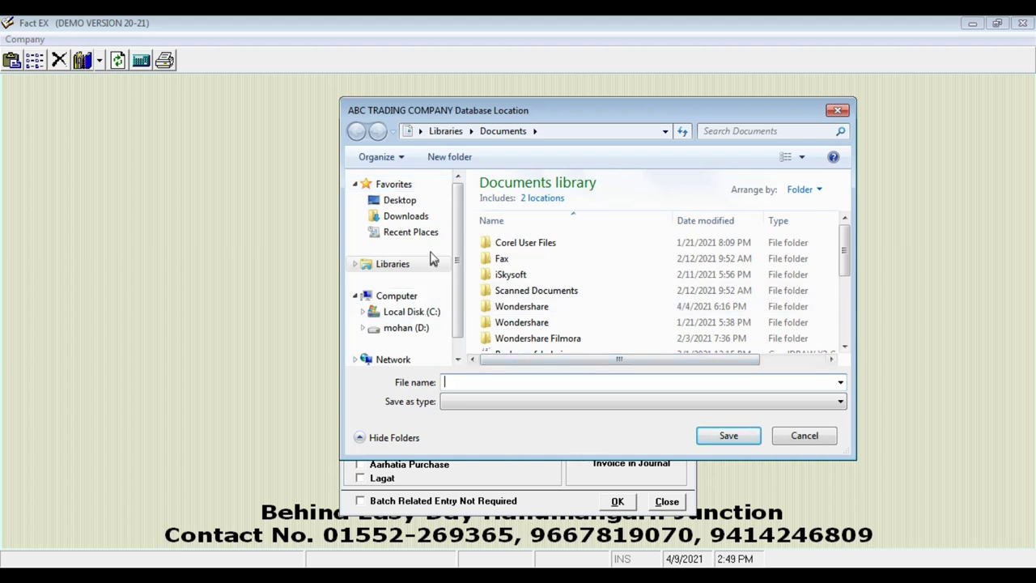
left_click(404, 202)
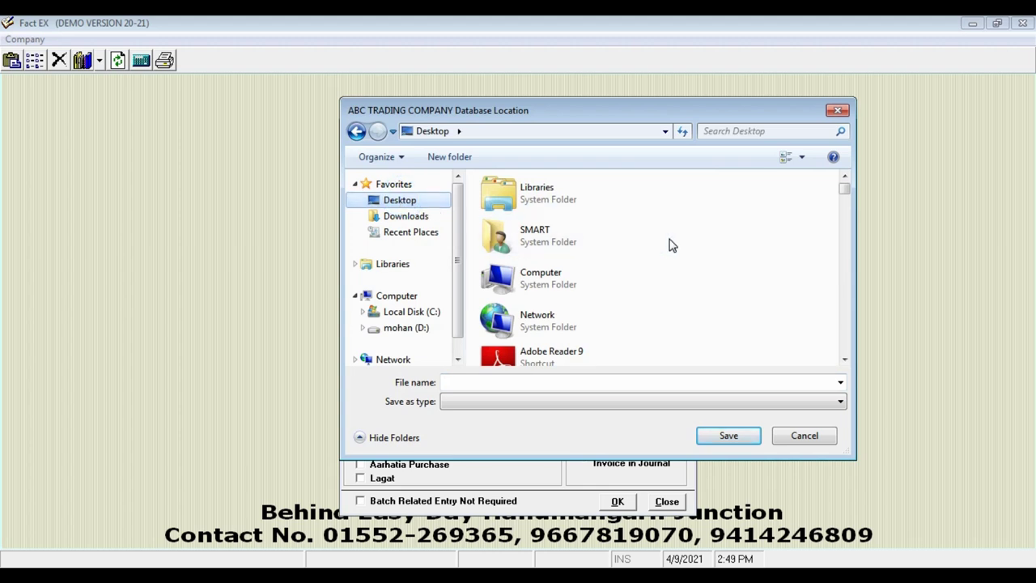
left_click(489, 386)
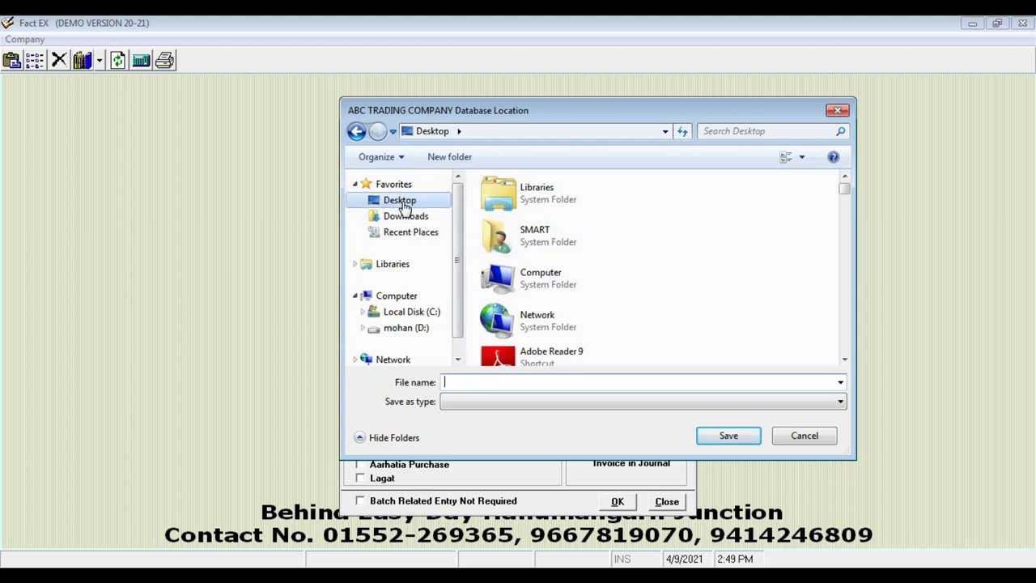
left_click(455, 157)
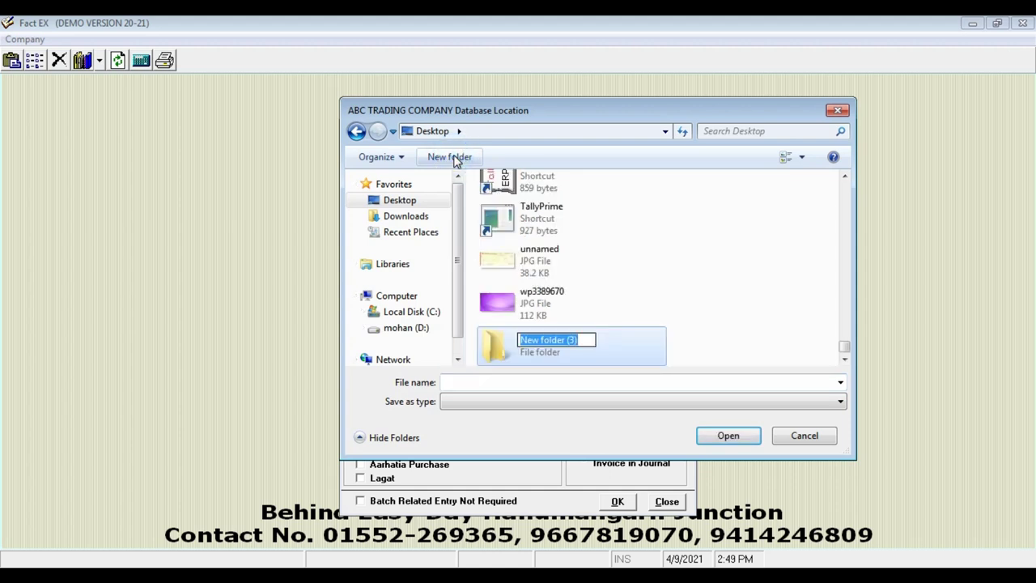
type("FACT")
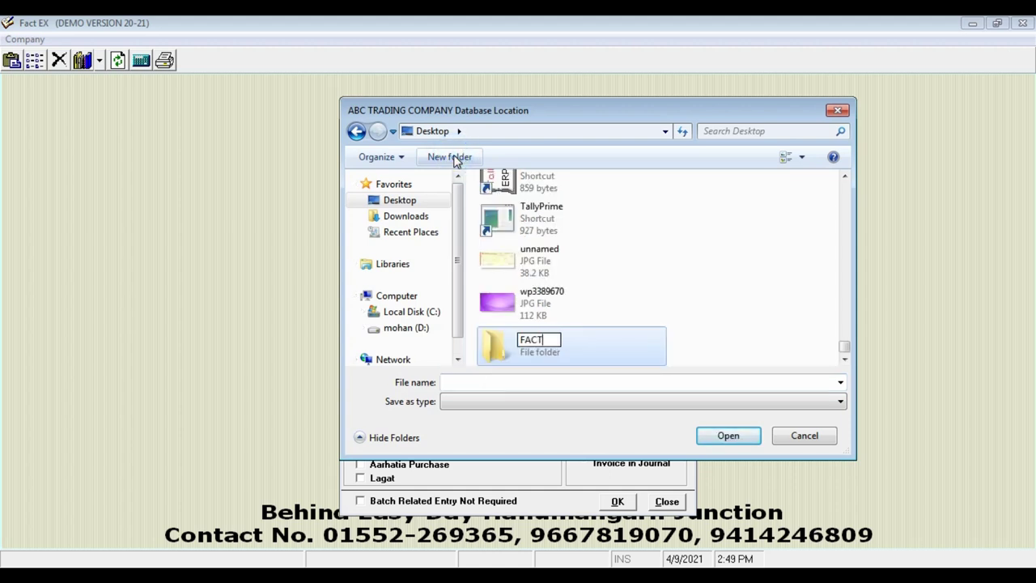
type(" RECORD")
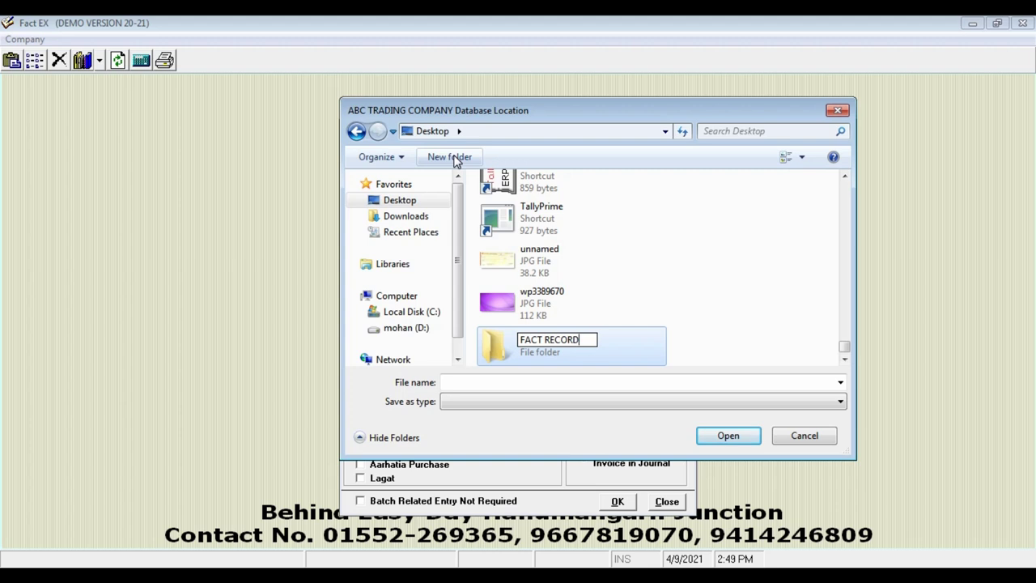
key("Return")
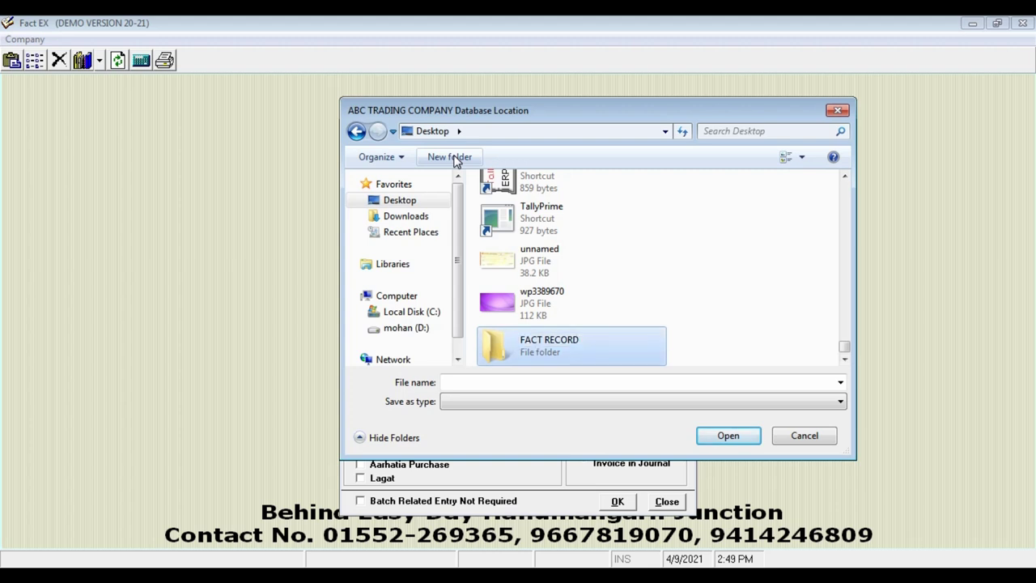
Save the company database in the FACT RECORD folder under the file name ABC.
double_click(493, 357)
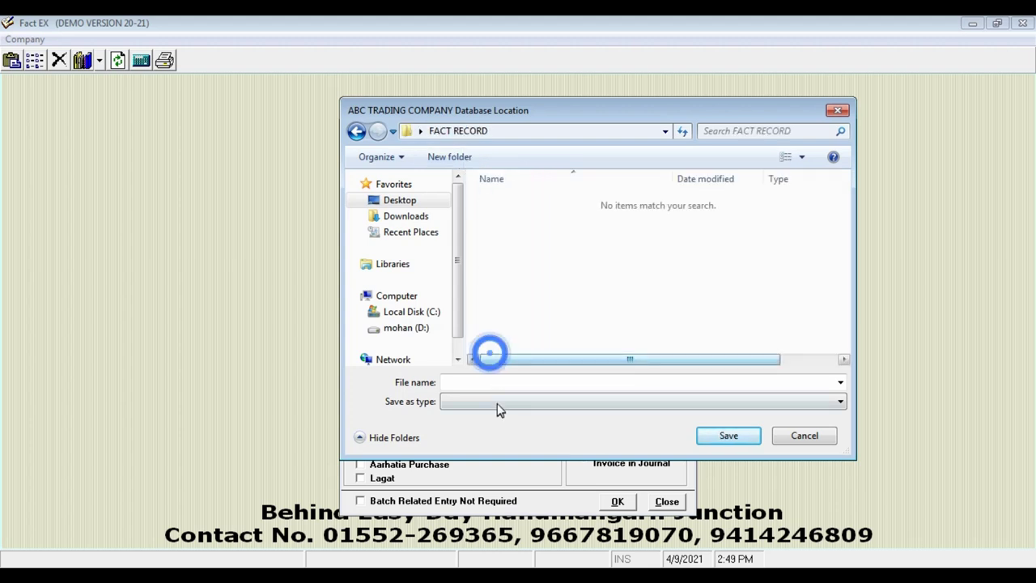
type("ABC")
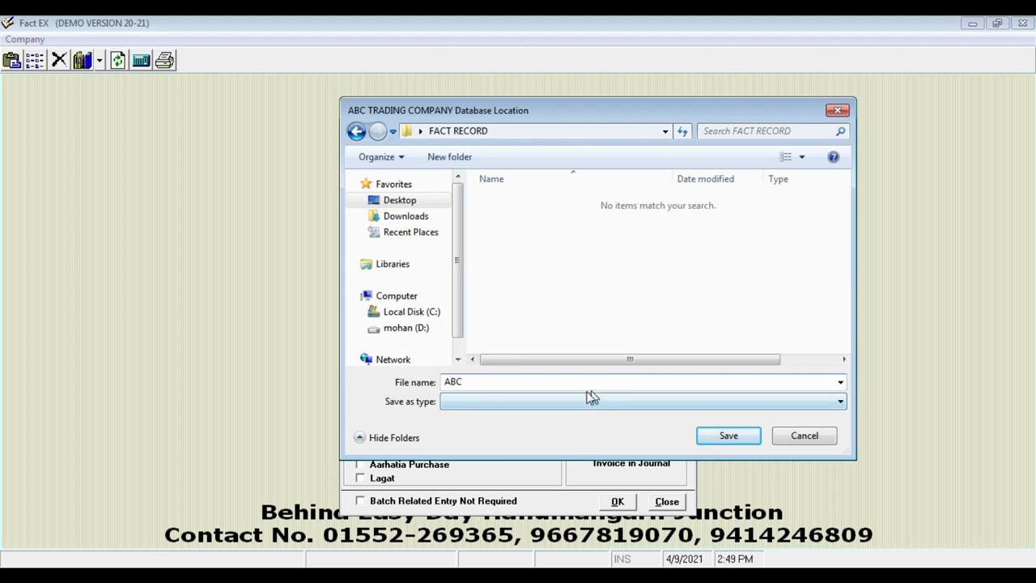
left_click(728, 438)
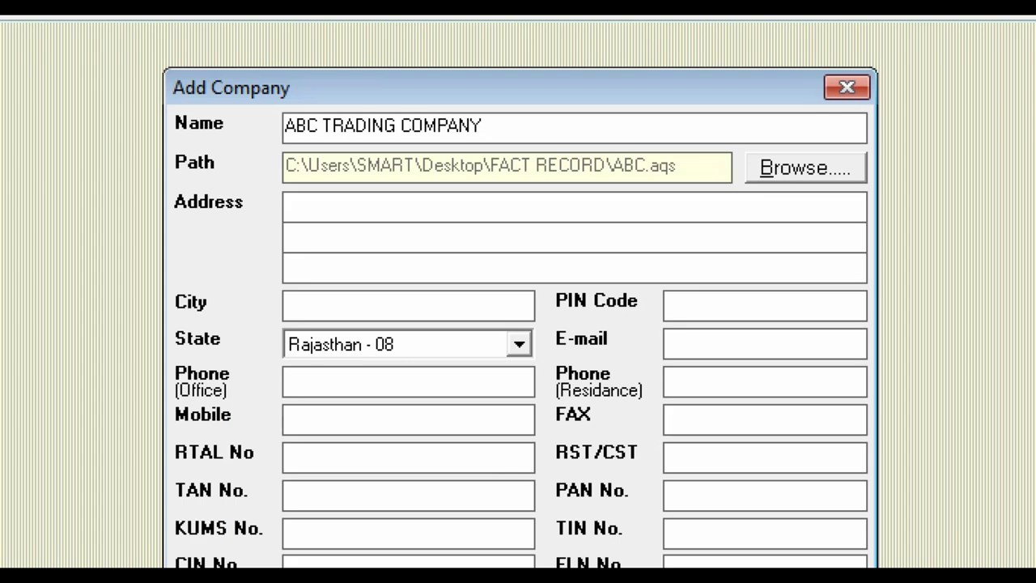
Fill in the company's street address, city and postal code.
left_click(516, 127)
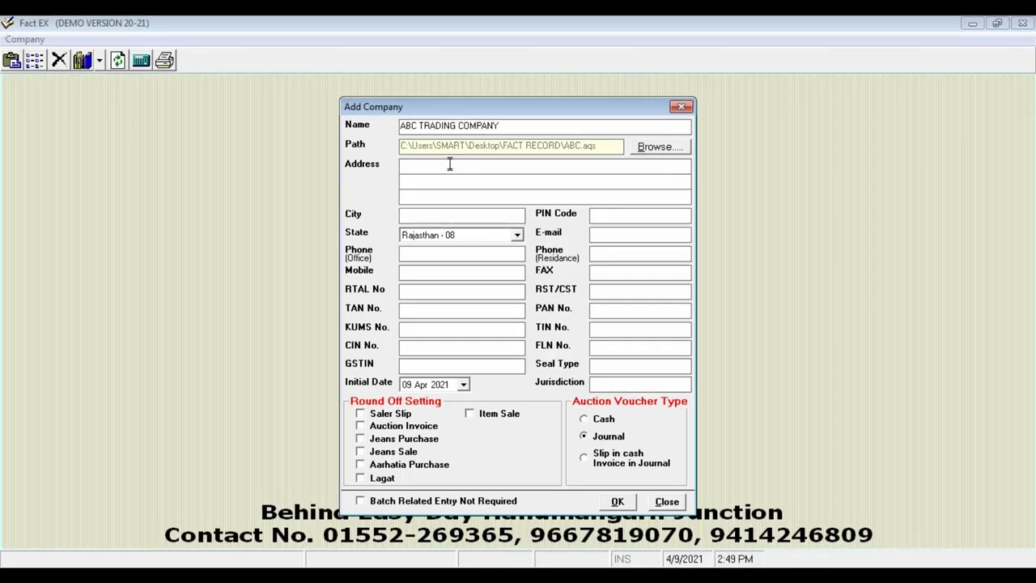
left_click(449, 165)
left_click(450, 165)
type("SHOP NO. 1111")
left_click(462, 215)
type("RAISINGHNAGAR")
key("Tab")
type("335051")
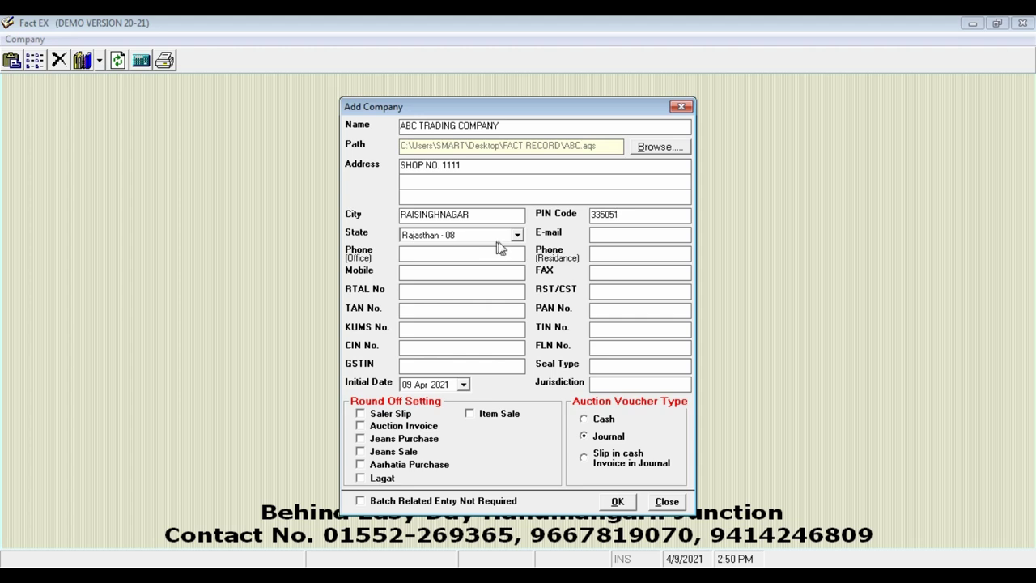
Examine the company's contact and registration number fields, from e-mail and phone through to GSTIN.
left_click(609, 234)
left_click(427, 256)
left_click(654, 258)
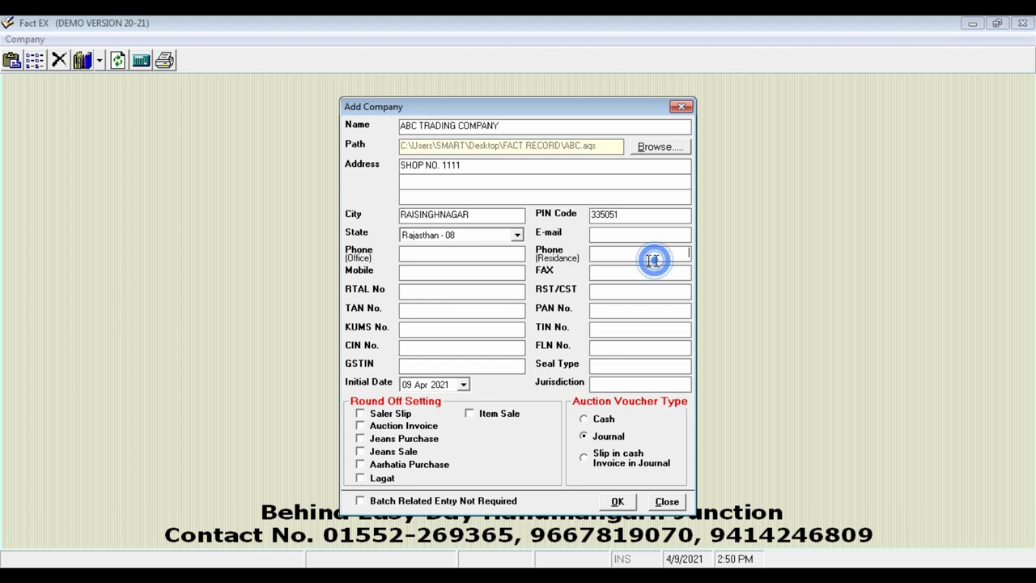
left_click(422, 272)
left_click(624, 271)
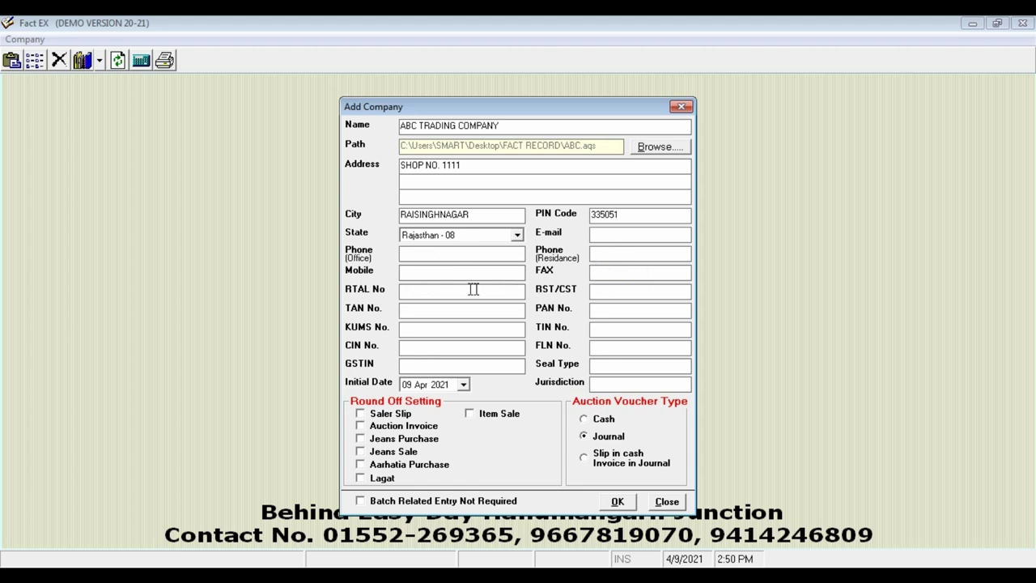
left_click(468, 290)
left_click(464, 291)
left_click(454, 318)
left_click(458, 330)
left_click(501, 328)
left_click(604, 327)
left_click(447, 343)
left_click(642, 346)
left_click(421, 366)
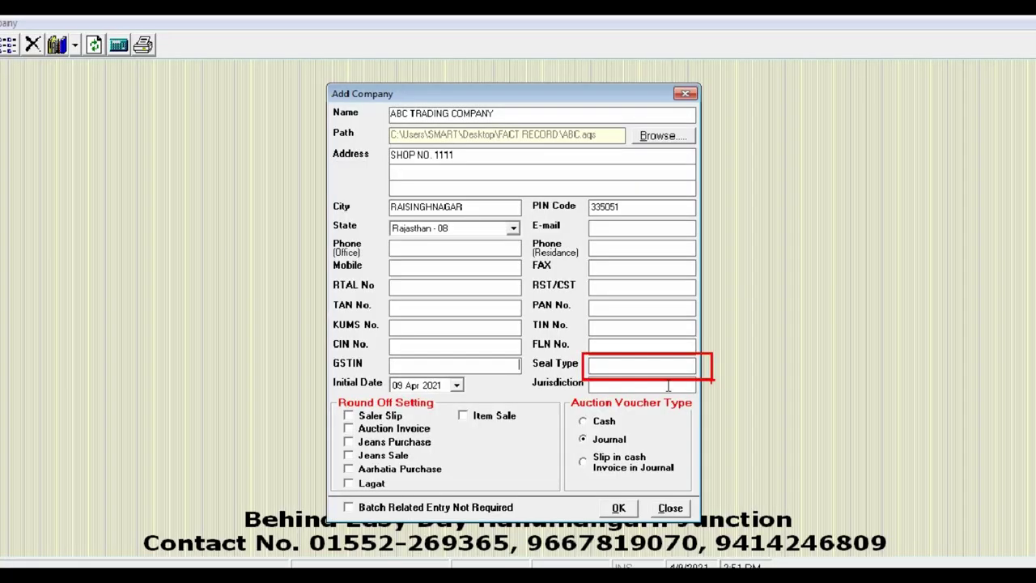
Set the company's seal type to Prop/Manager and its initial date to 01 Apr 2021.
left_click(632, 363)
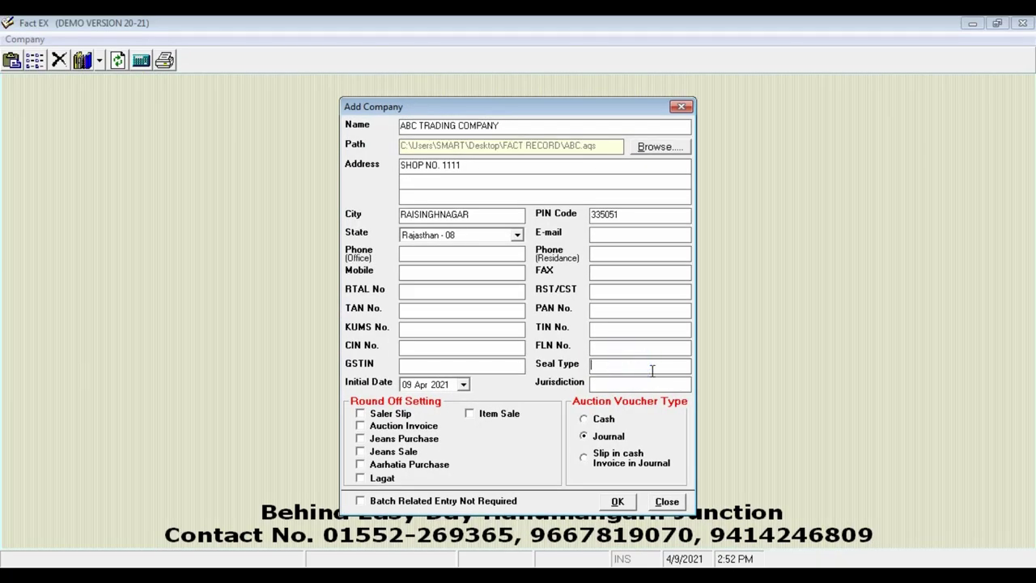
type("Prop/Manager")
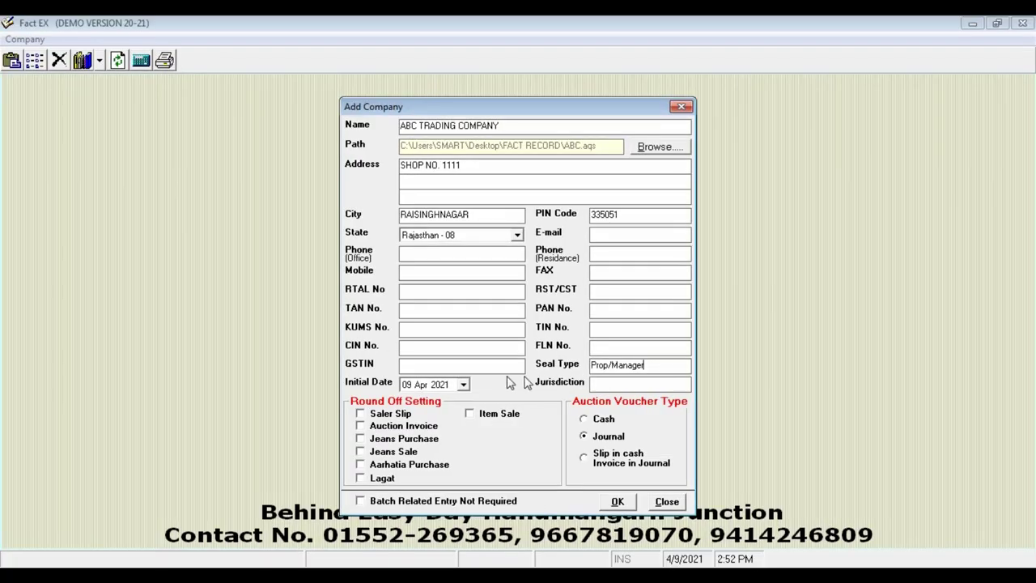
left_click(607, 386)
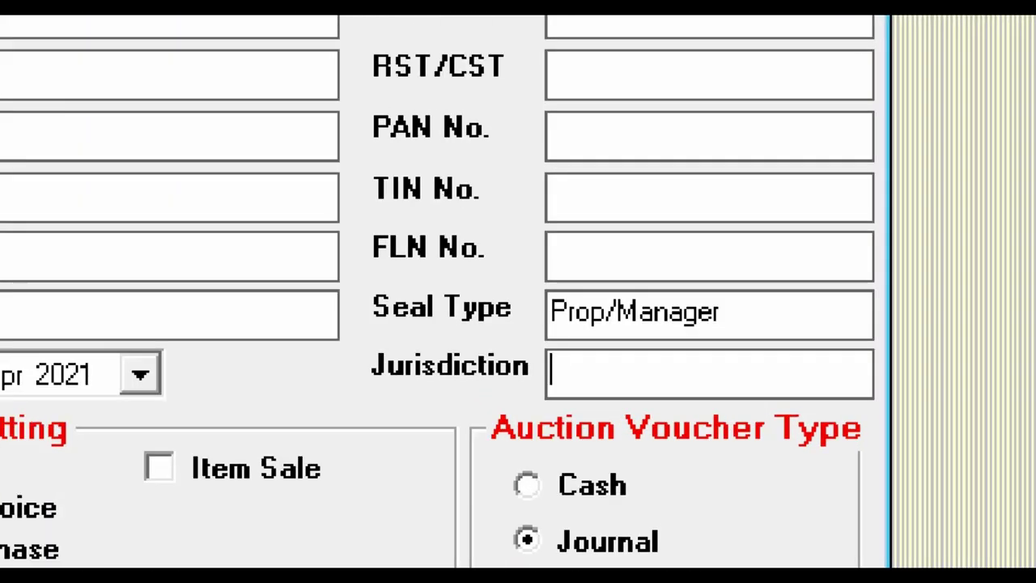
left_click(606, 387)
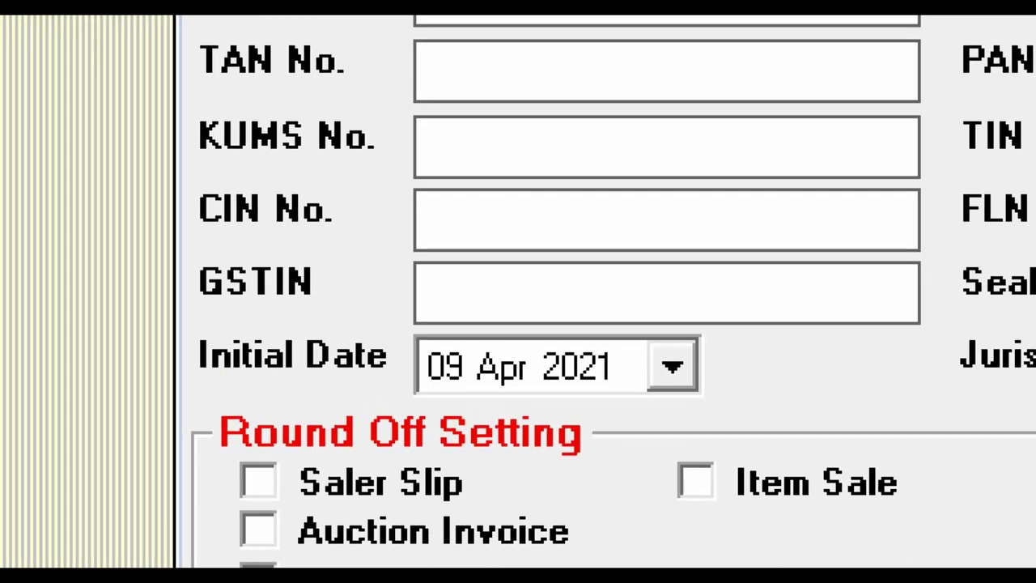
left_click(393, 390)
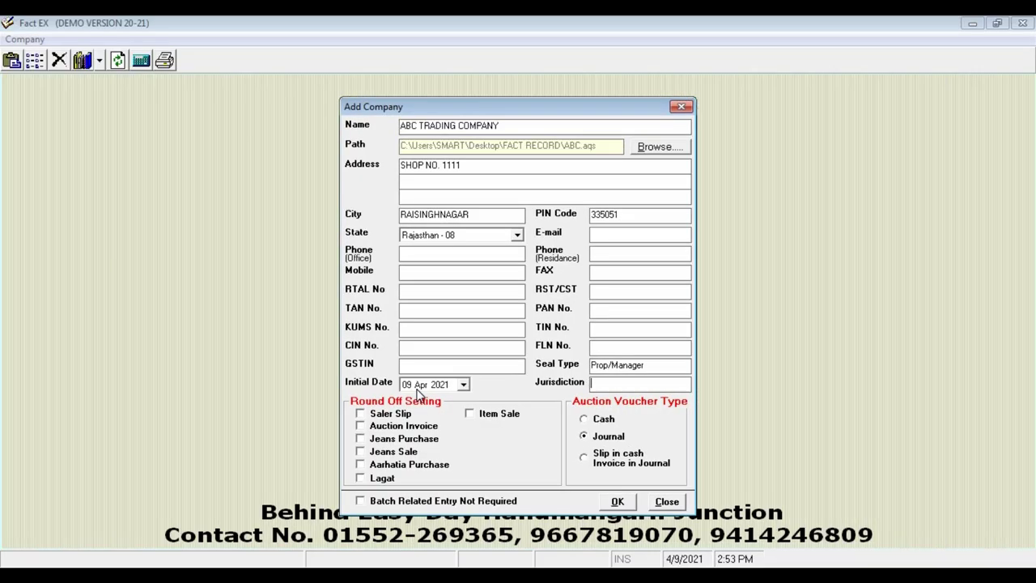
left_click(410, 387)
type("01")
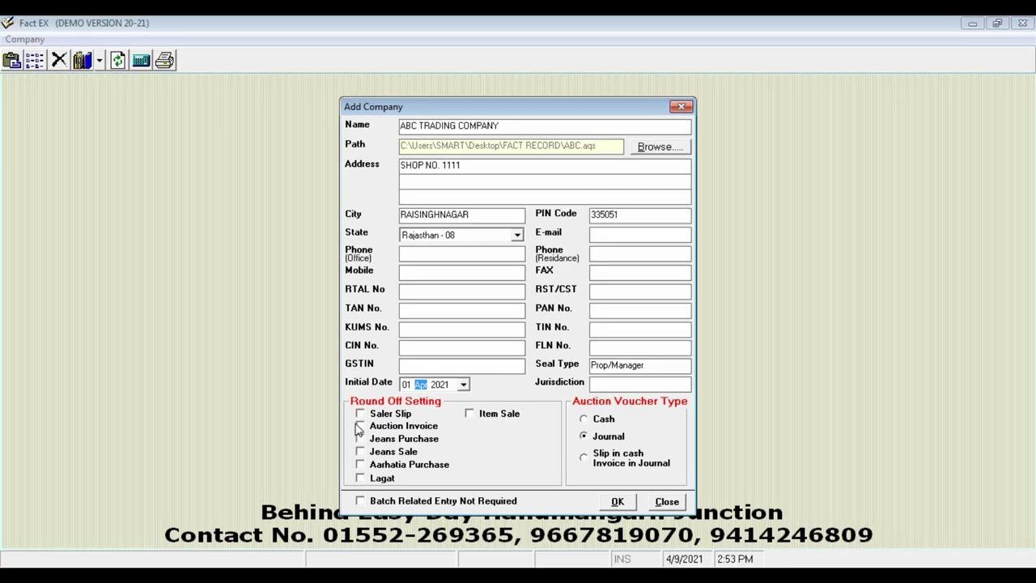
Enable round-off for Saler Slip, Auction Invoice, Jeans Purchase, Jeans Sale, Aarhatia Purchase, Lagat and Item Sale.
left_click(255, 297)
left_click(255, 345)
left_click(361, 438)
left_click(360, 451)
left_click(360, 464)
left_click(360, 478)
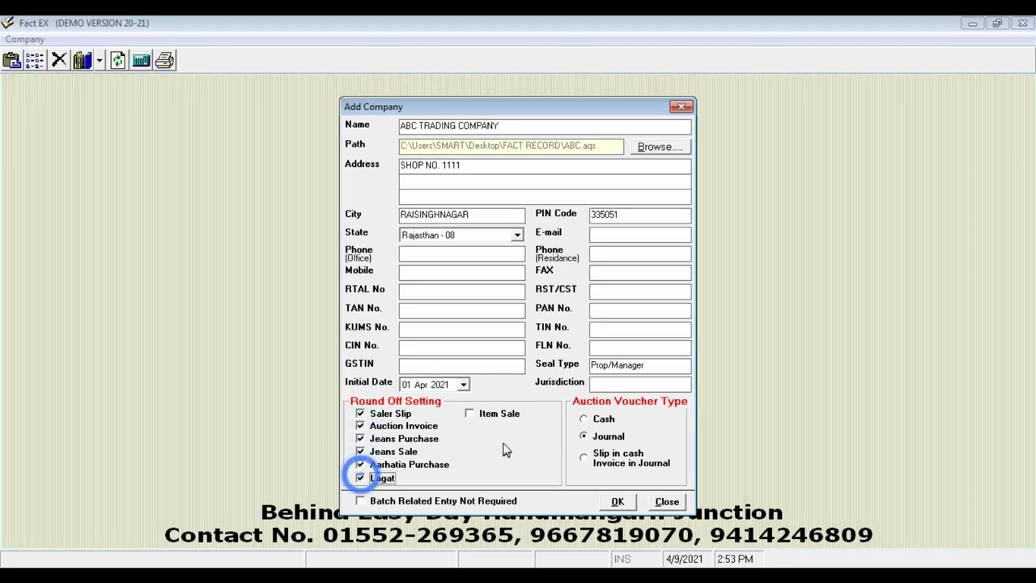
left_click(470, 413)
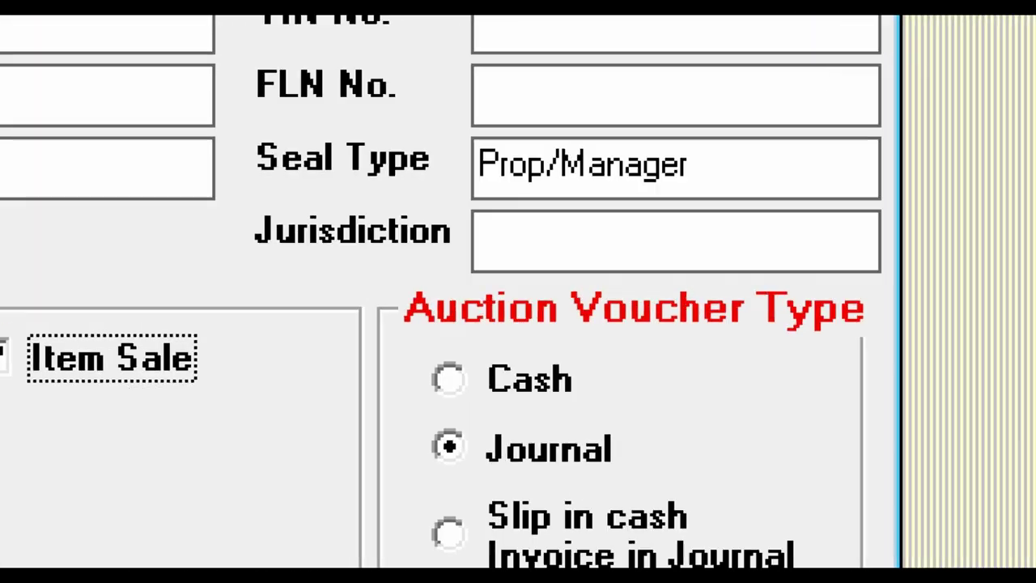
Keep Journal as the auction voucher type and create the company.
left_click(624, 431)
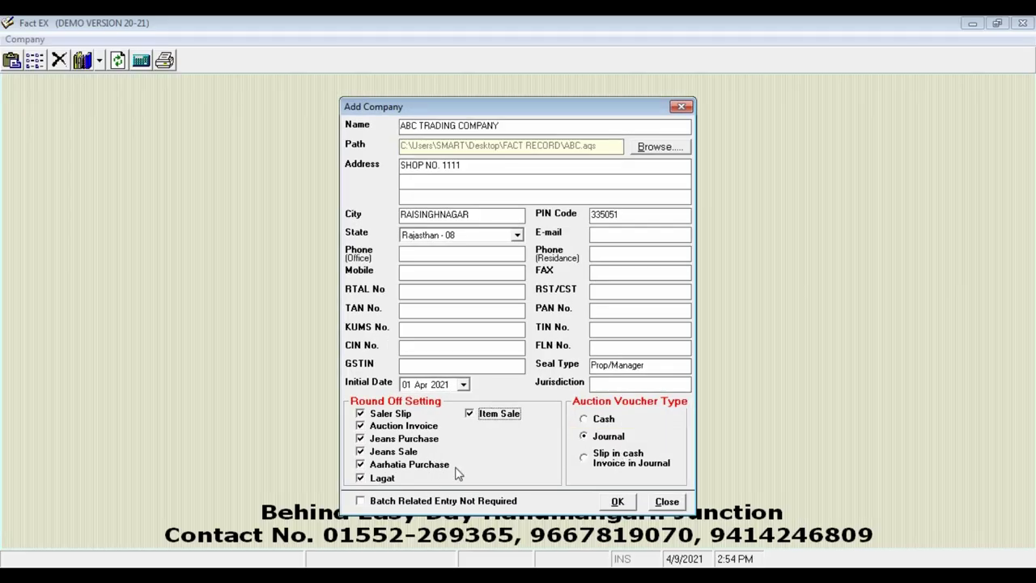
left_click(618, 502)
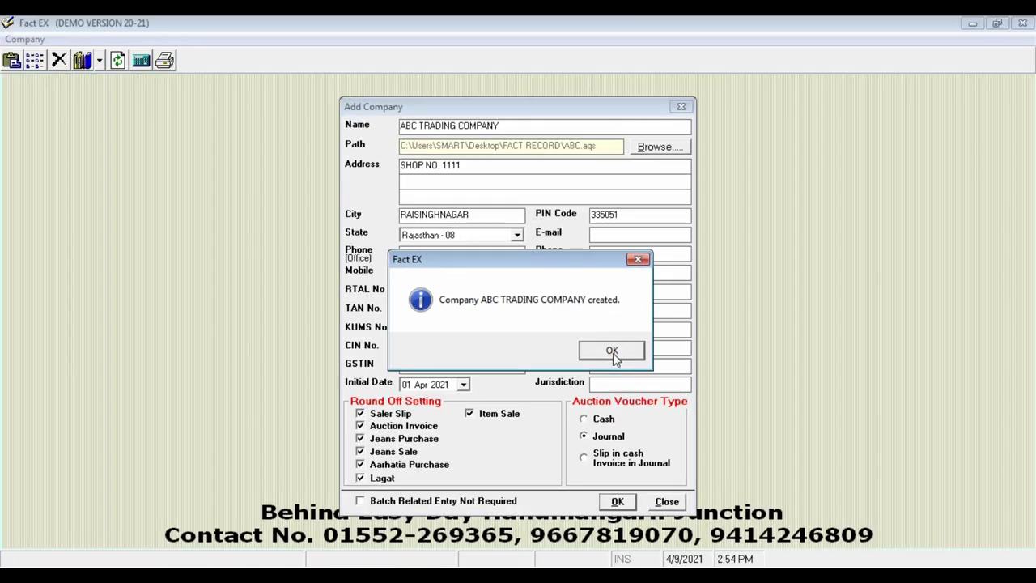
left_click(664, 366)
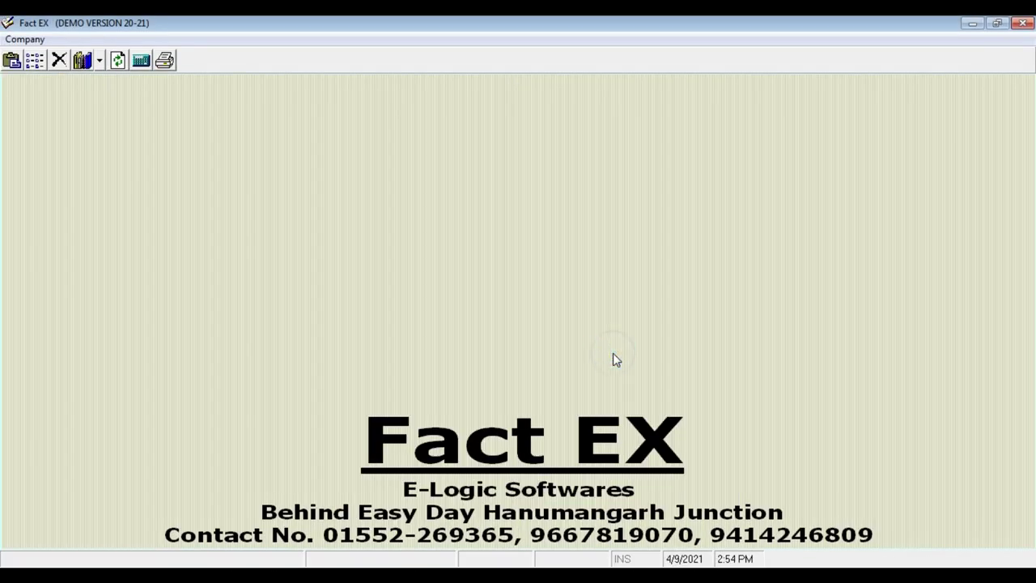
Open ABC TRADING COMPANY from the company list with the ADMIN login.
left_click(24, 38)
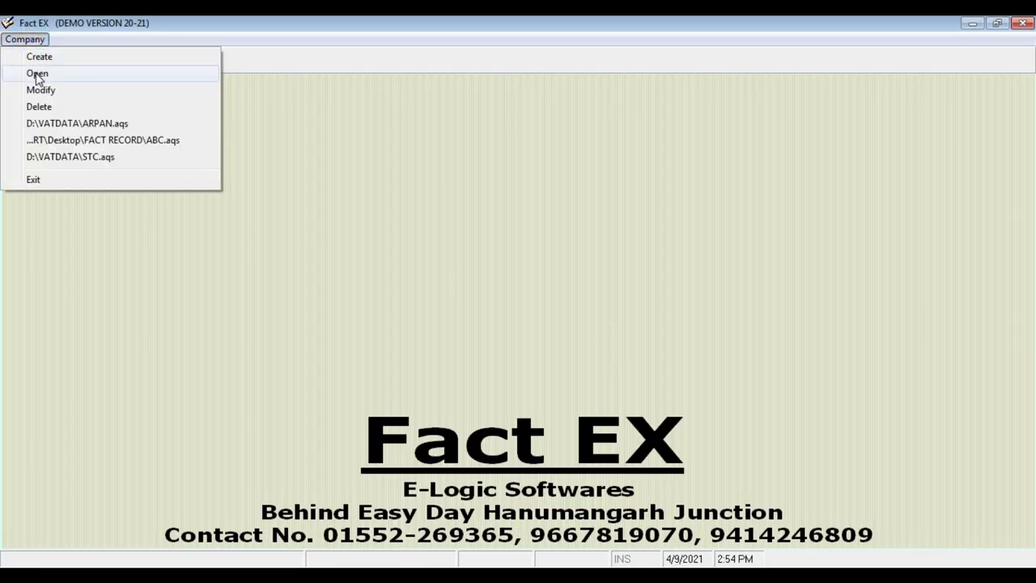
left_click(37, 74)
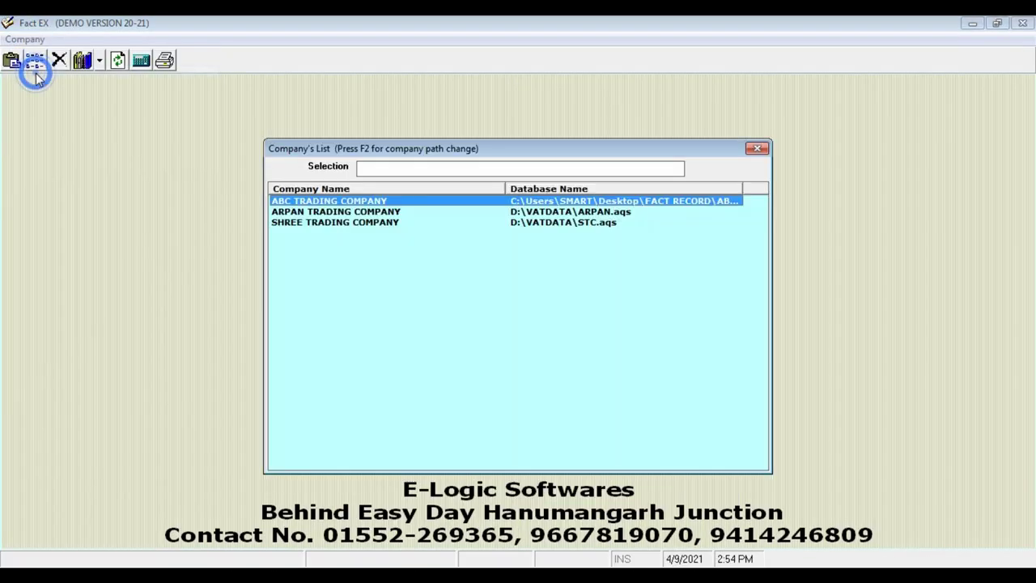
double_click(333, 202)
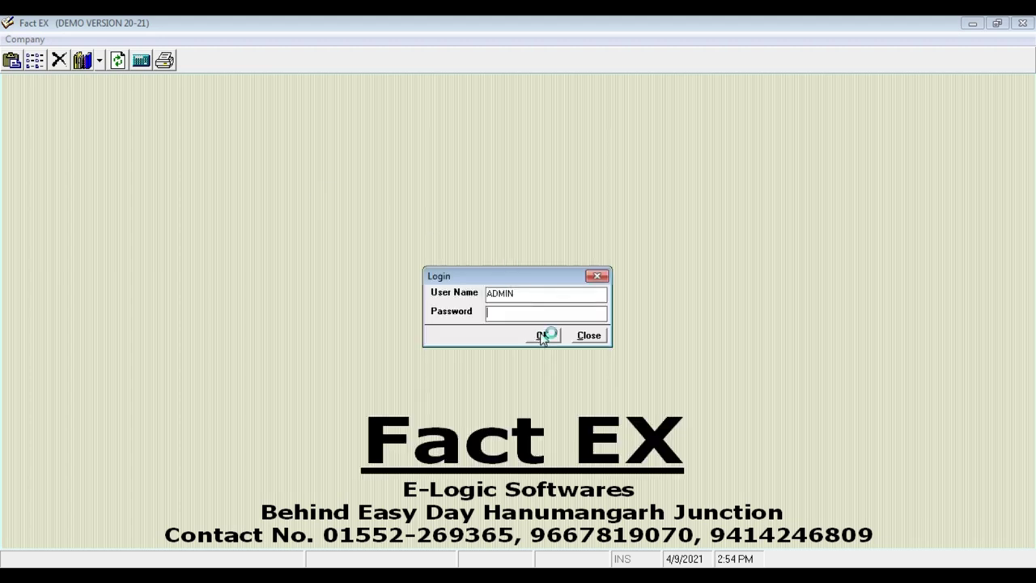
left_click(543, 335)
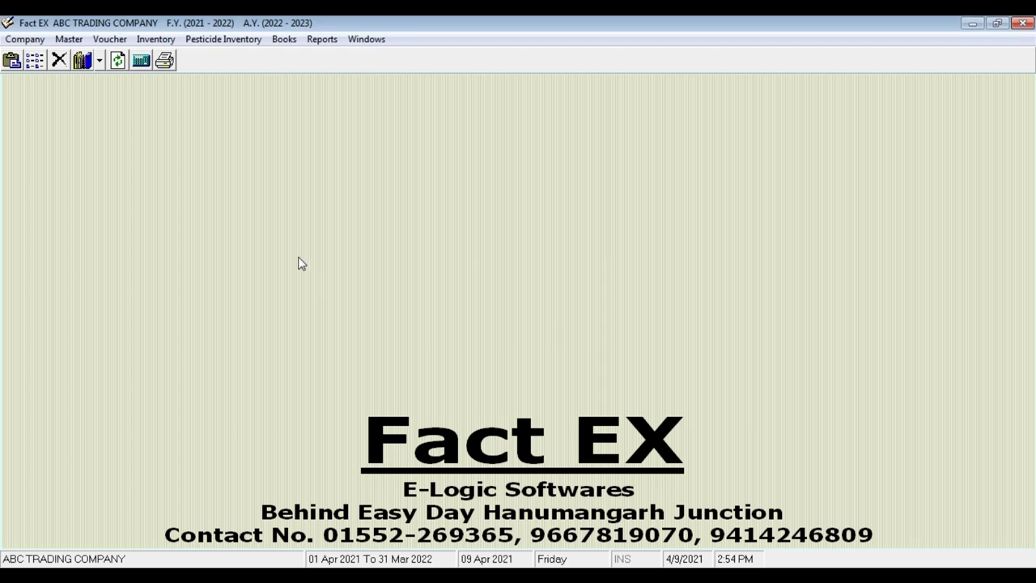